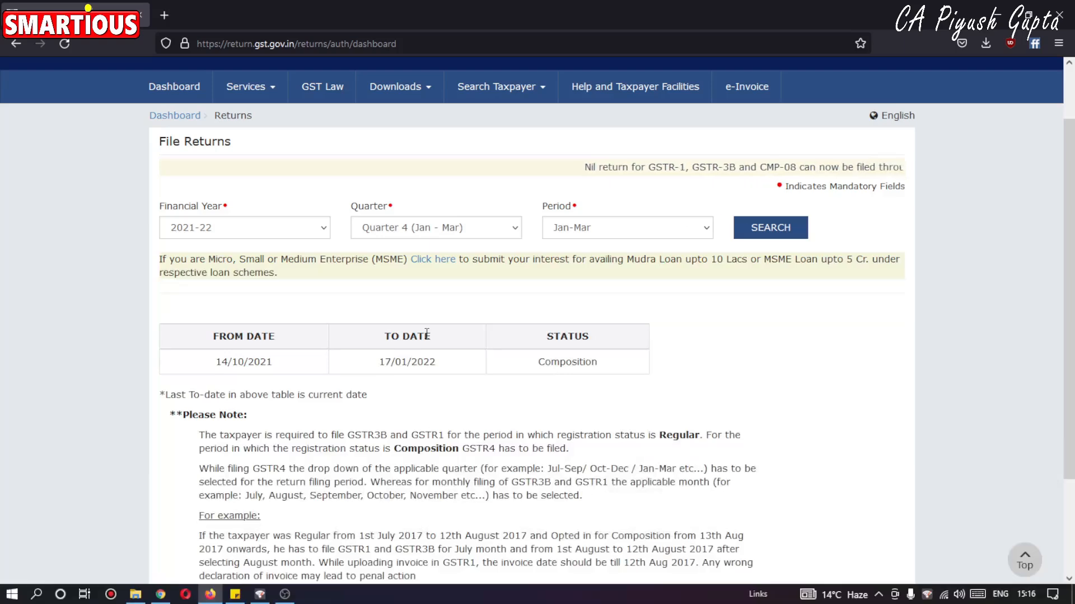
Search for the returns of financial year 2021-22, Quarter 3 (Oct - Dec), period Oct-Dec.
click(272, 232)
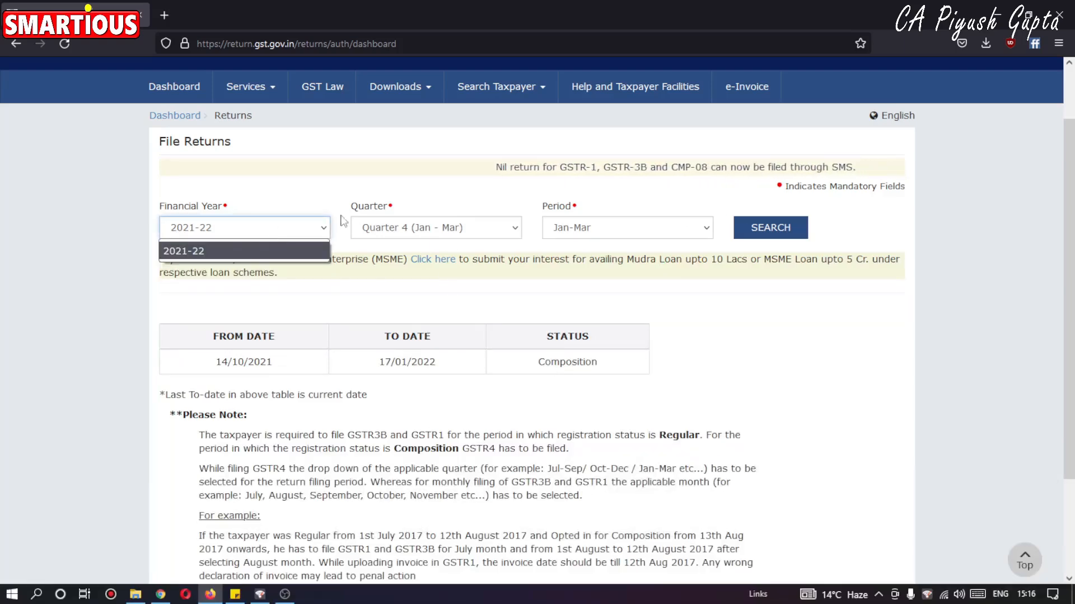
click(246, 250)
click(421, 228)
click(419, 252)
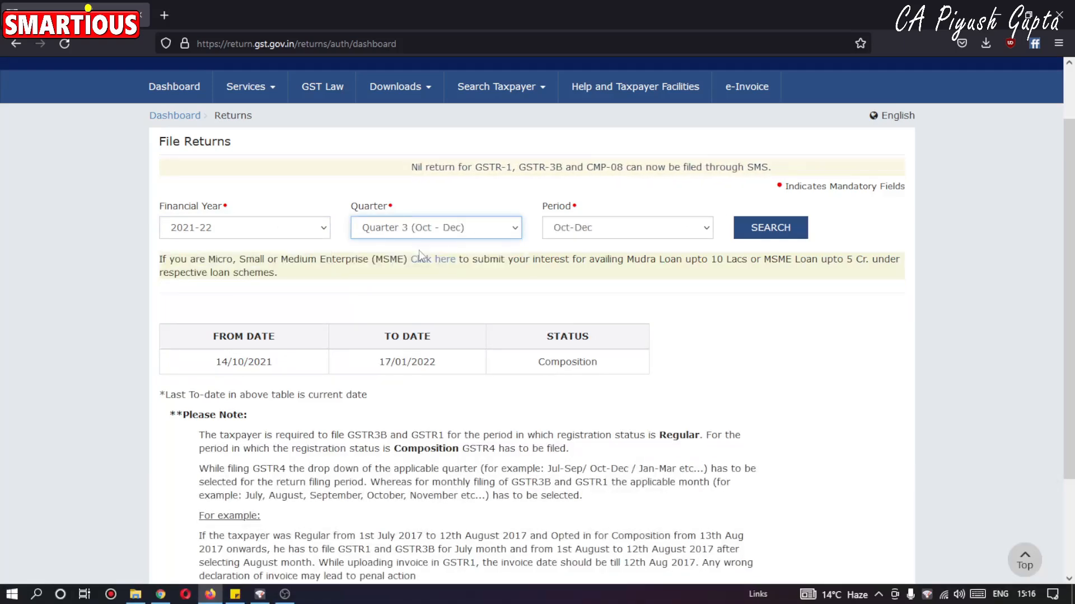
click(619, 233)
click(619, 232)
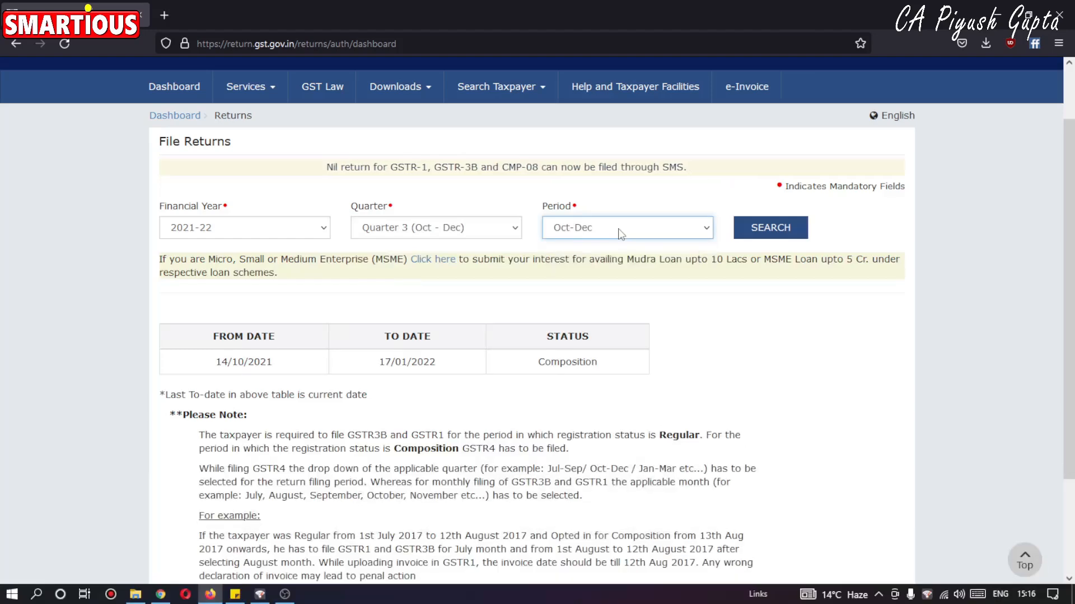
click(767, 231)
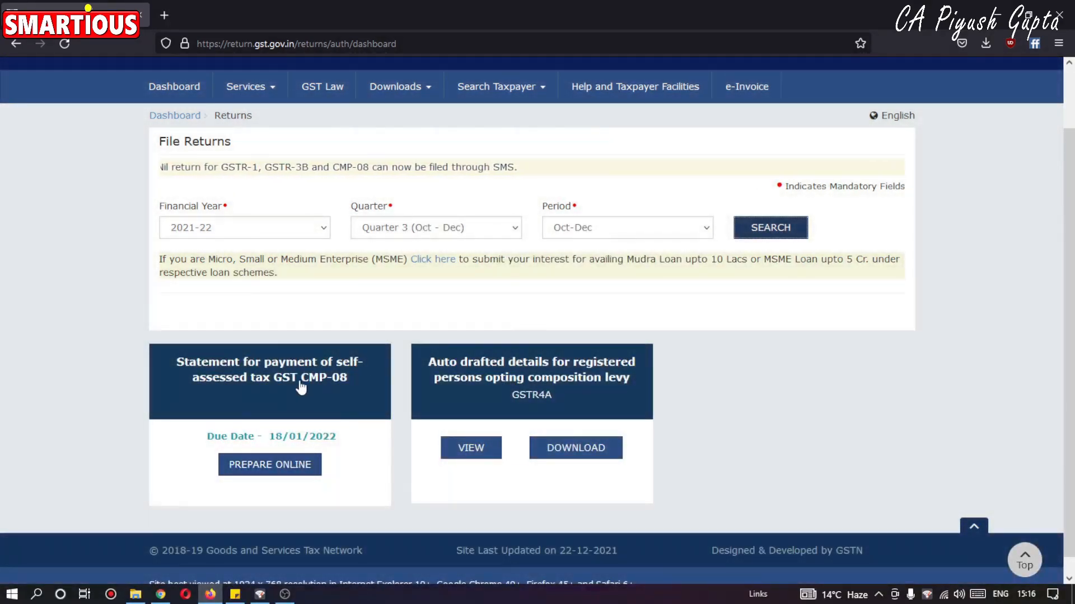
Open the GST CMP-08 statement for online preparation and clear its File Nil GST CMP-08 option.
drag(275, 435, 304, 437)
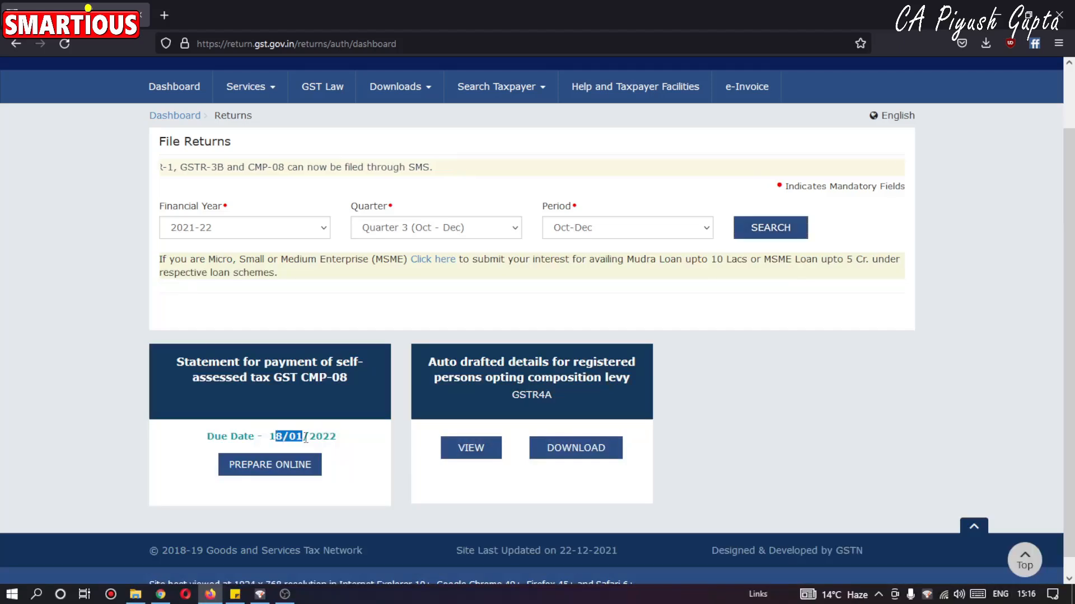
click(359, 498)
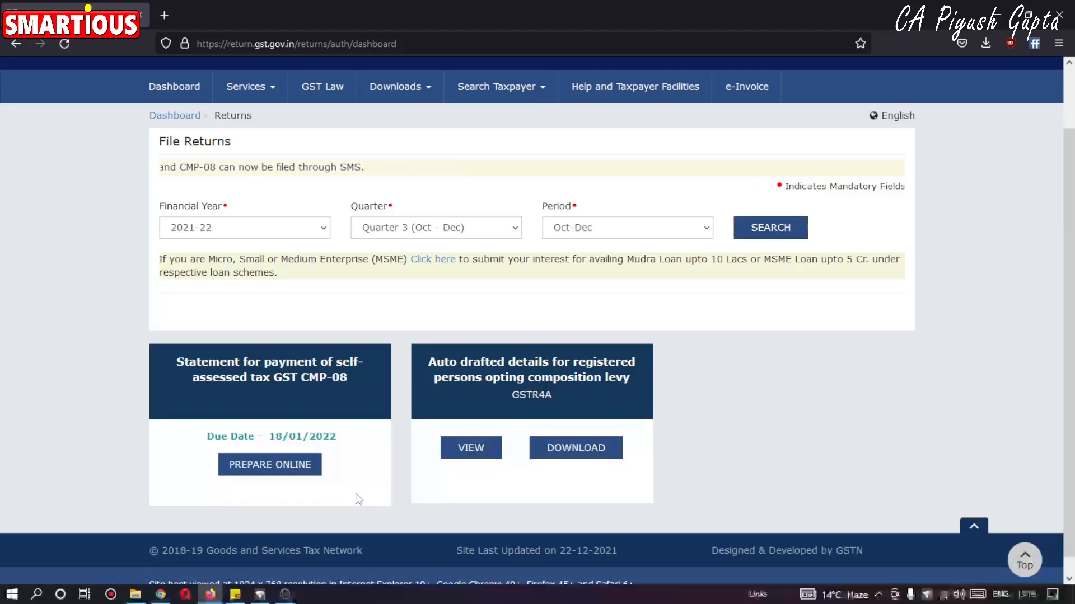
click(298, 473)
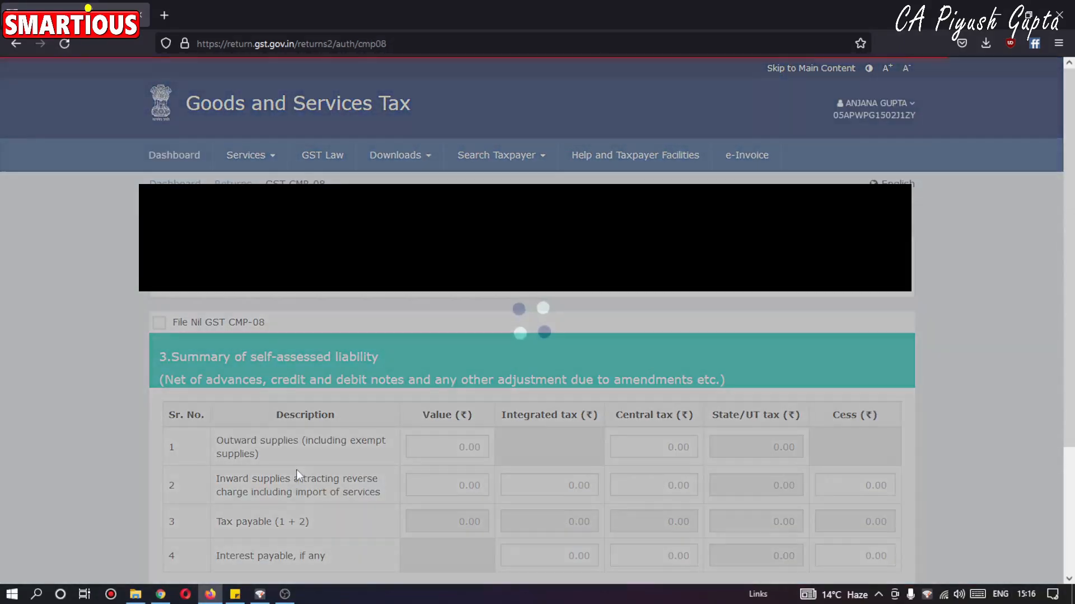
scroll(8, 90, down, 1)
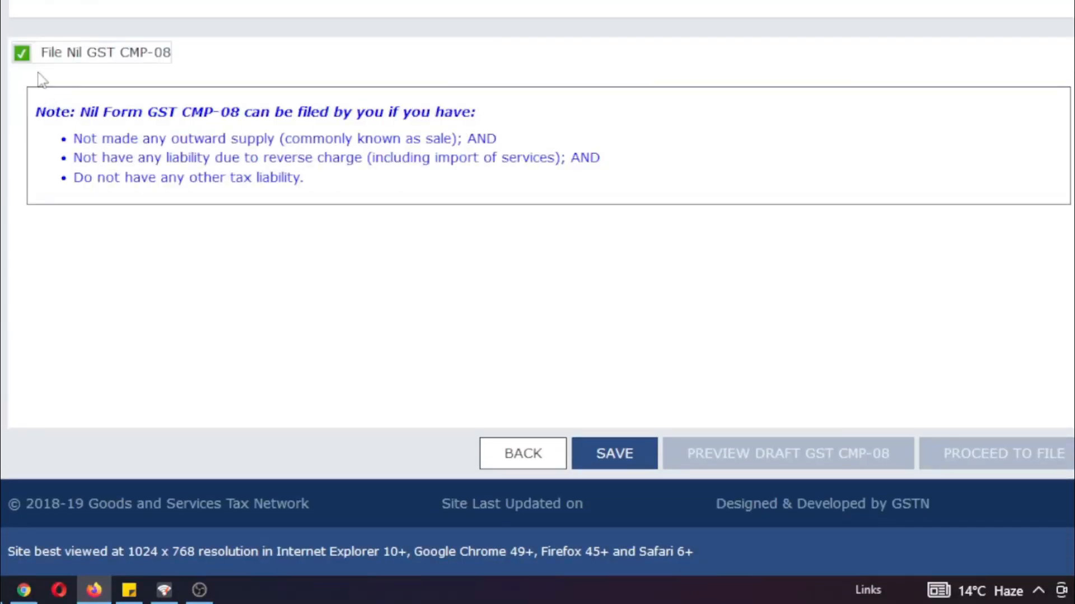
click(23, 53)
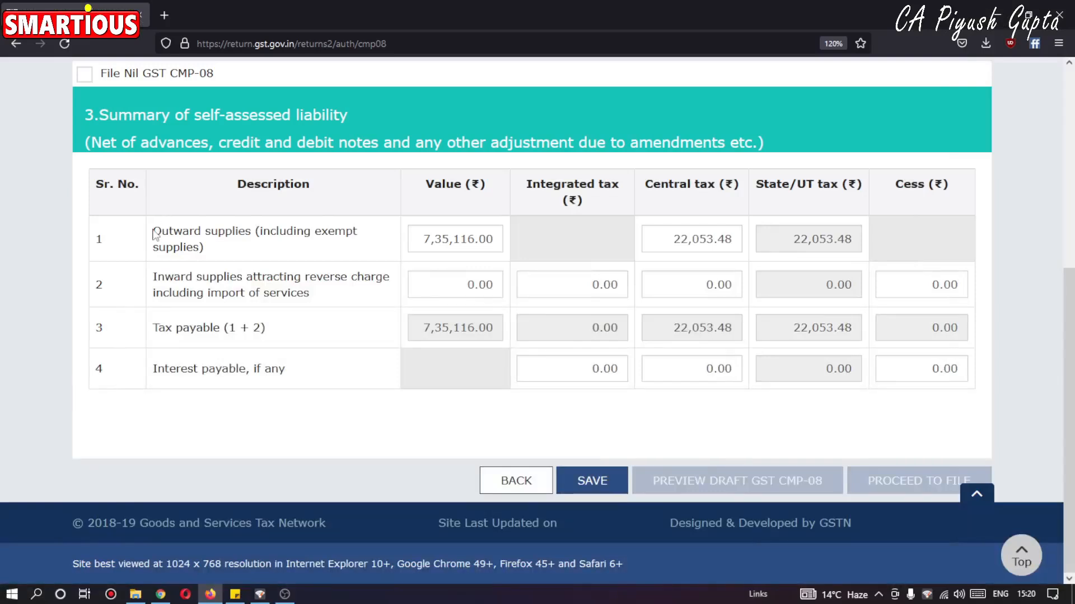
Examine the outward supplies row and the heading note on credit notes, debit notes and amendments in the self-assessed liability summary.
drag(155, 234, 270, 259)
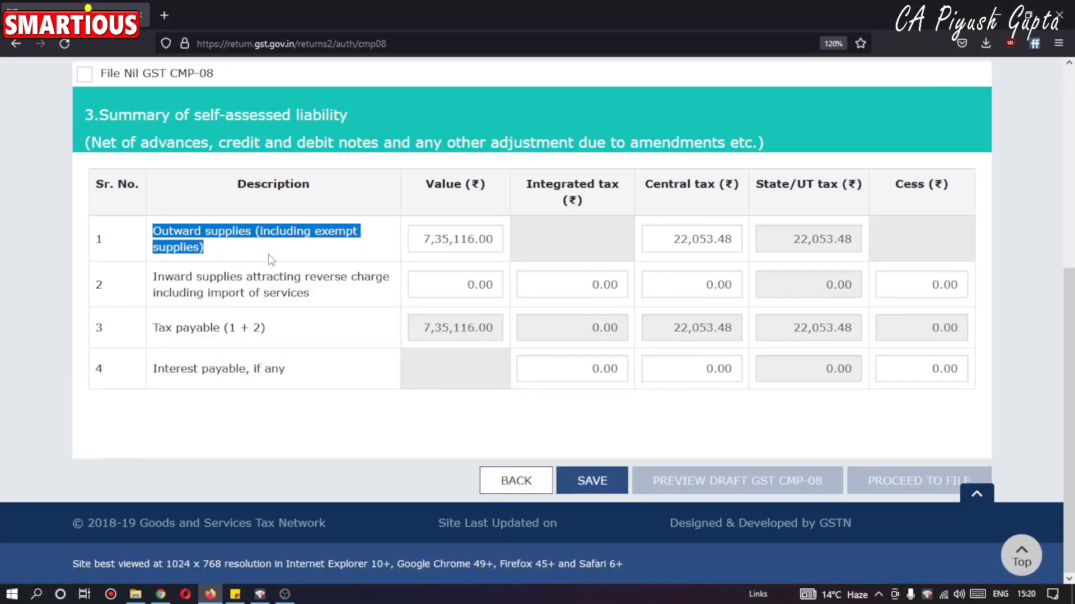
click(271, 259)
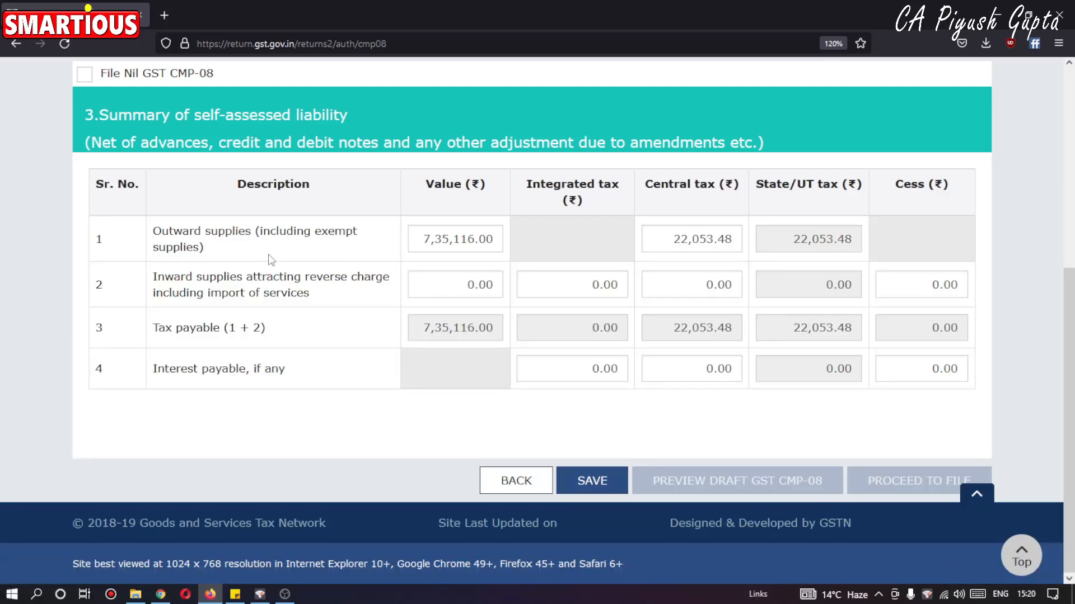
scroll(270, 259, up, 2)
scroll(297, 262, down, 2)
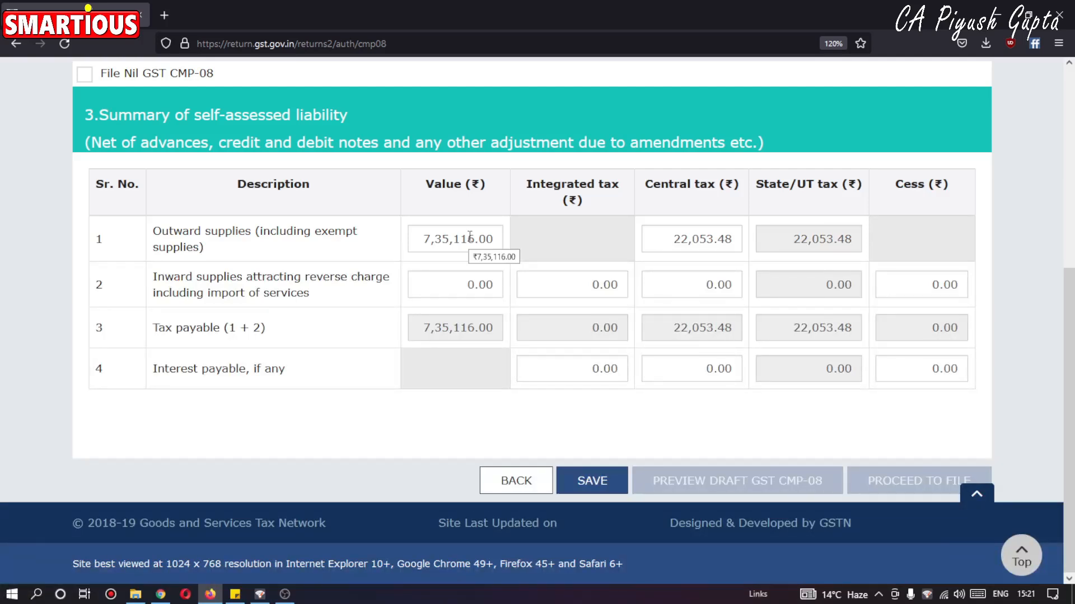
drag(213, 142, 486, 143)
click(396, 184)
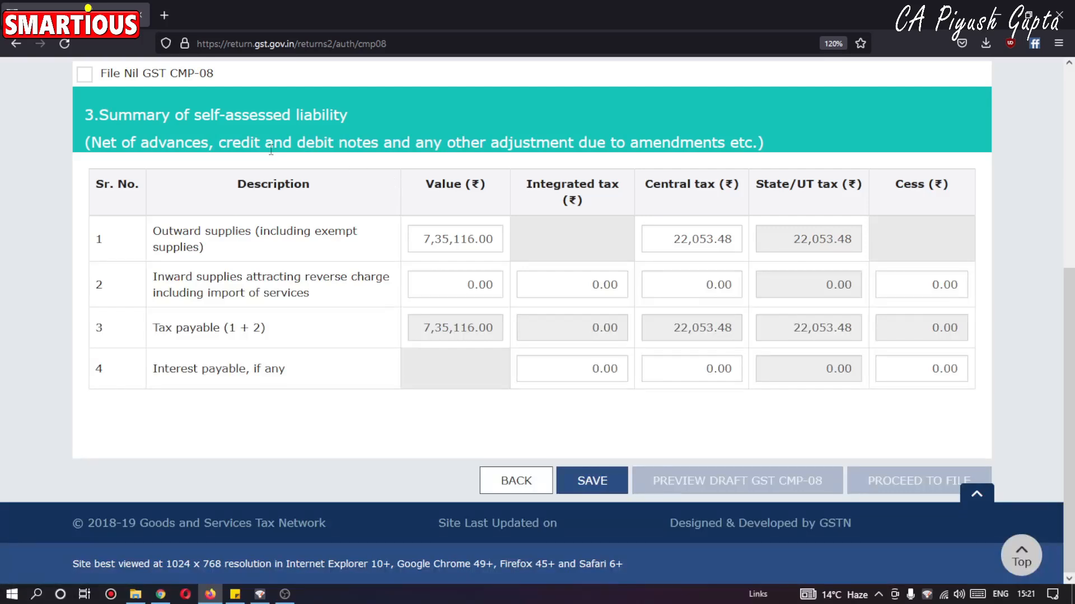
drag(609, 137, 746, 149)
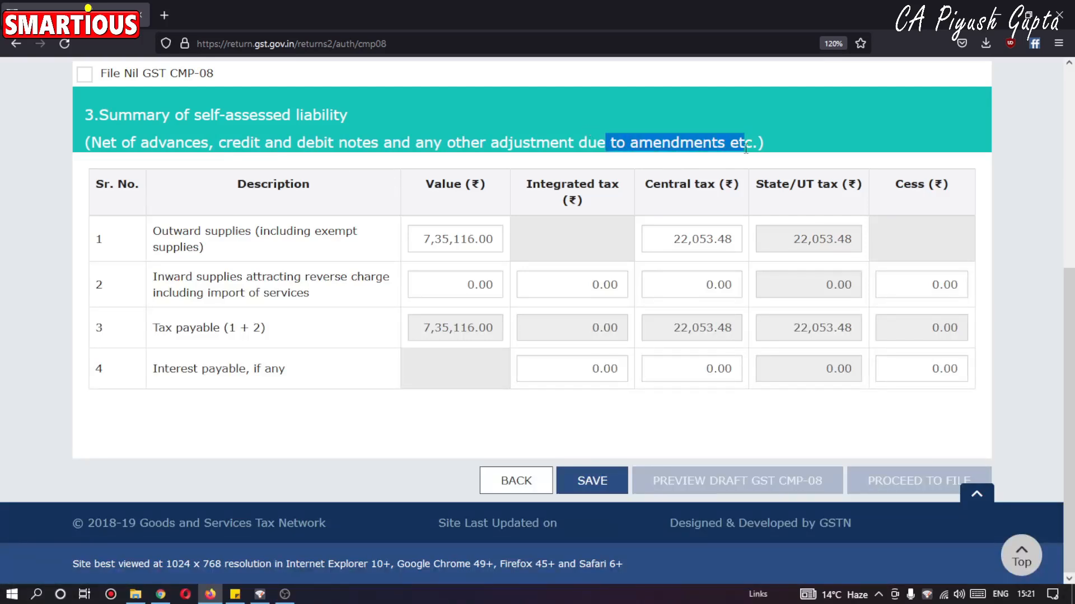
click(379, 180)
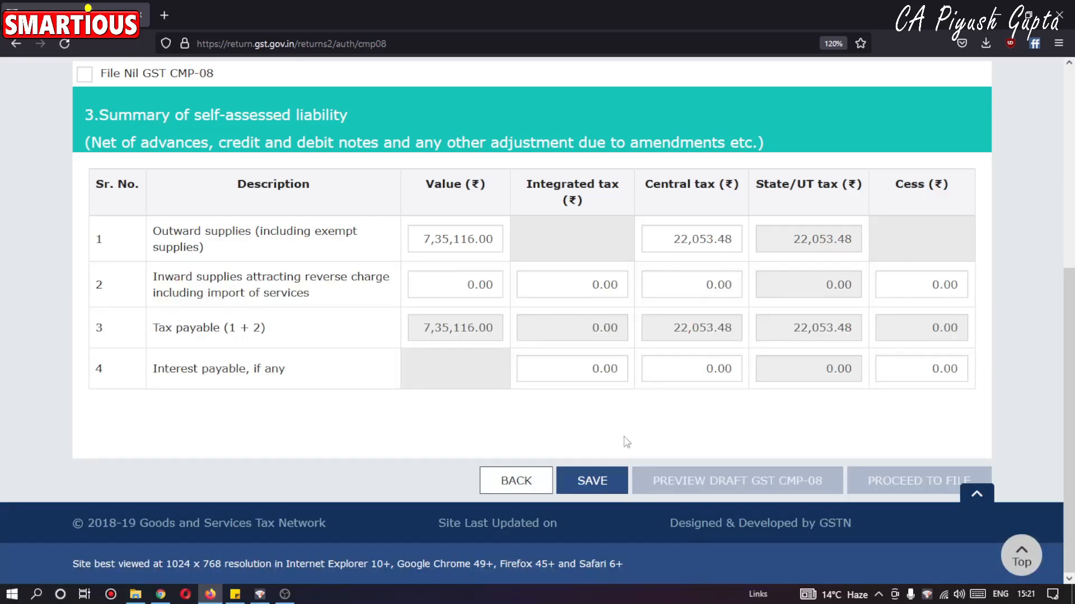
Save the self-assessed liability summary and proceed to file the statement.
click(603, 484)
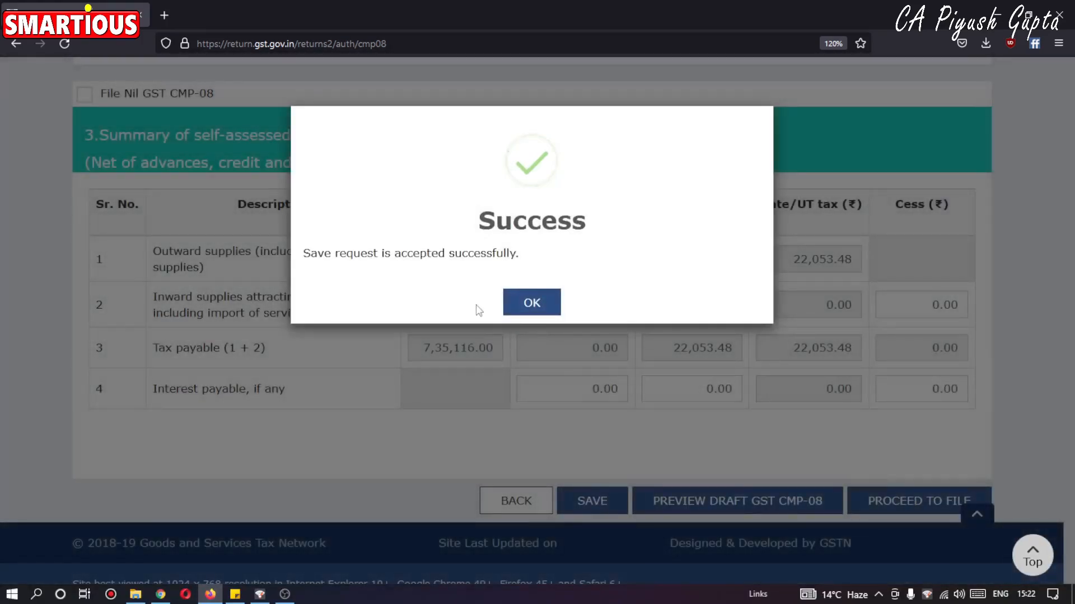
click(508, 313)
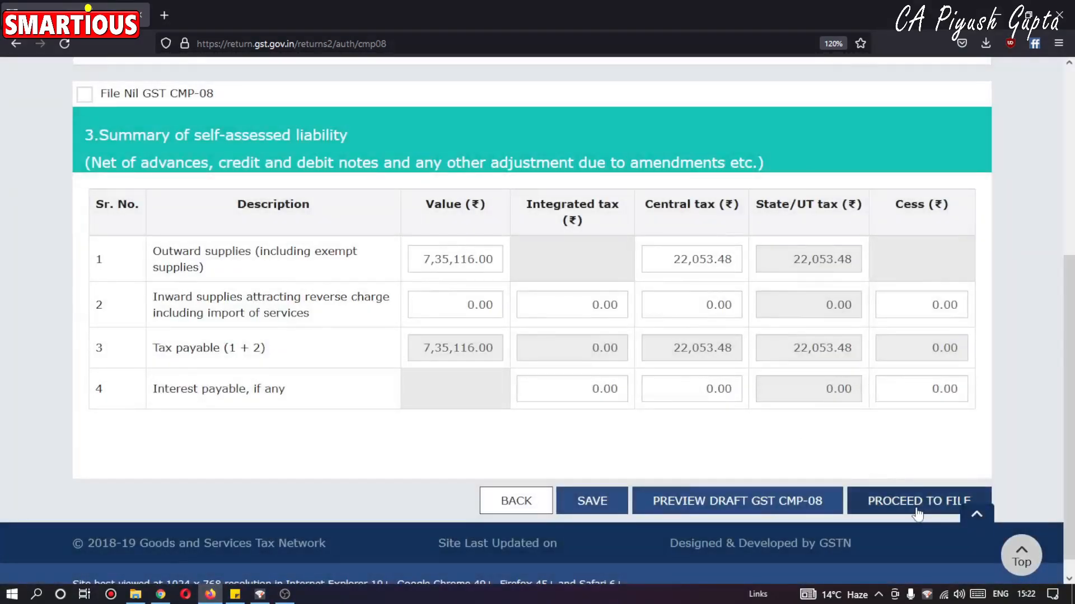
click(917, 512)
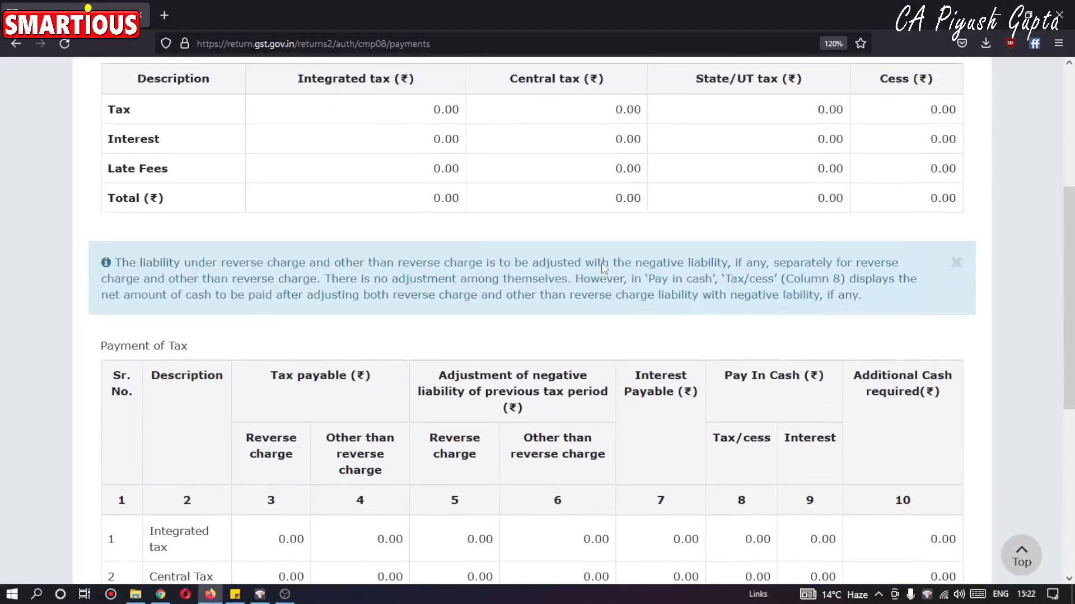
Review the cash ledger balance and the tax payable and pay-in-cash columns of the payment of tax table.
scroll(601, 263, up, 2)
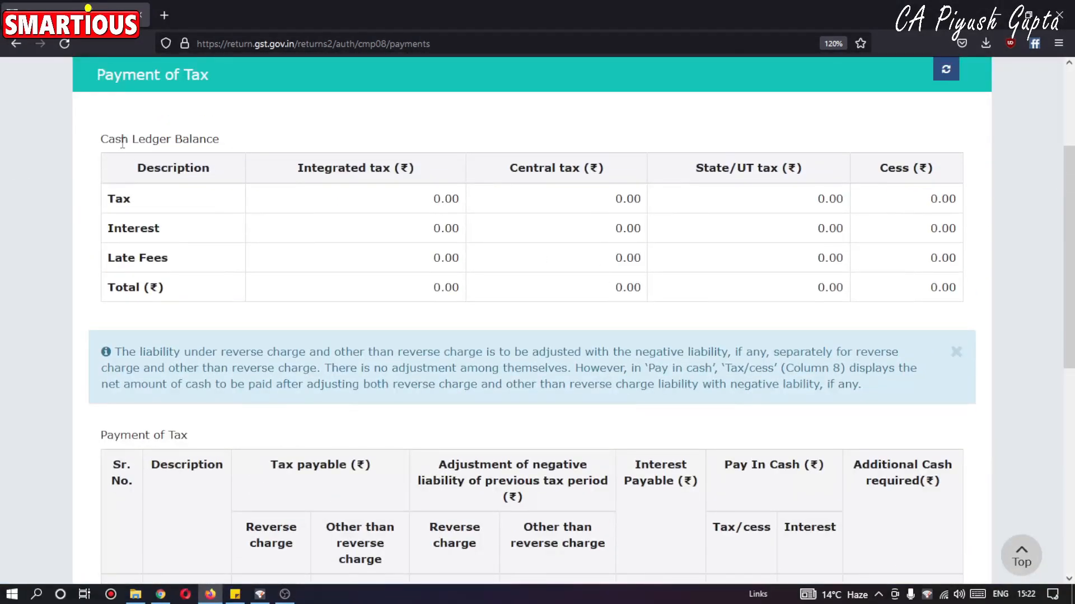
drag(121, 139, 221, 140)
scroll(384, 290, down, 1)
scroll(384, 290, down, 8)
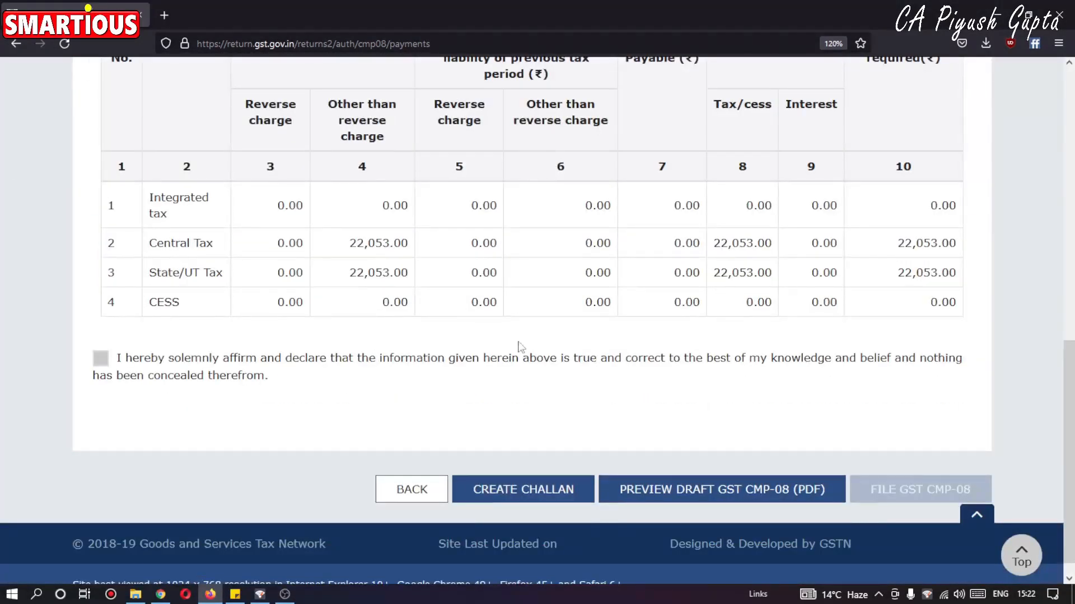
scroll(286, 241, up, 2)
drag(280, 126, 339, 126)
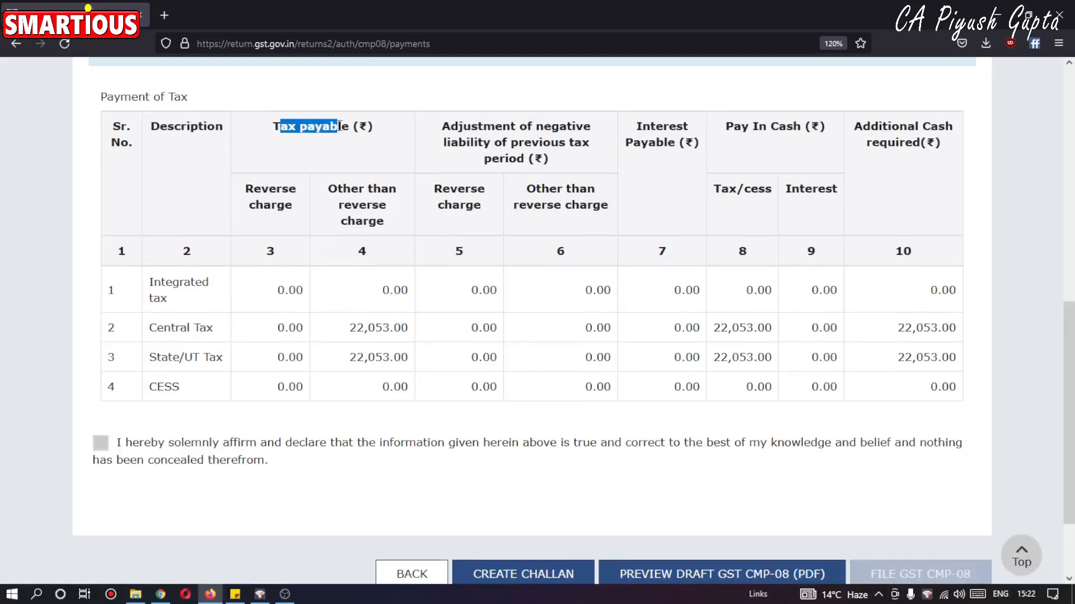
click(348, 342)
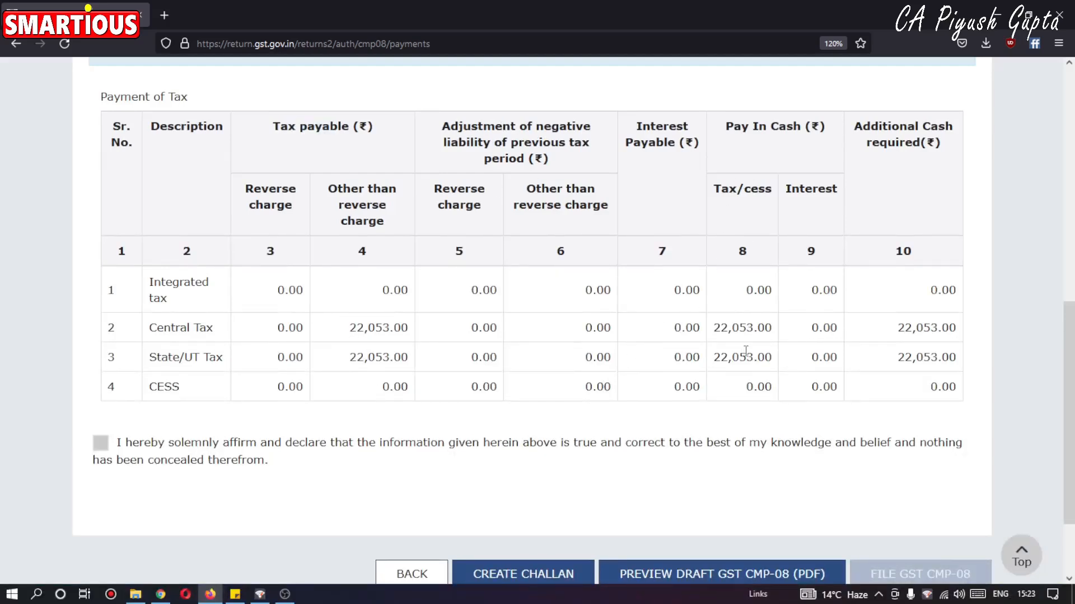
Create a challan for the additional cash required and check its deposit details down to the payment modes.
scroll(758, 386, down, 2)
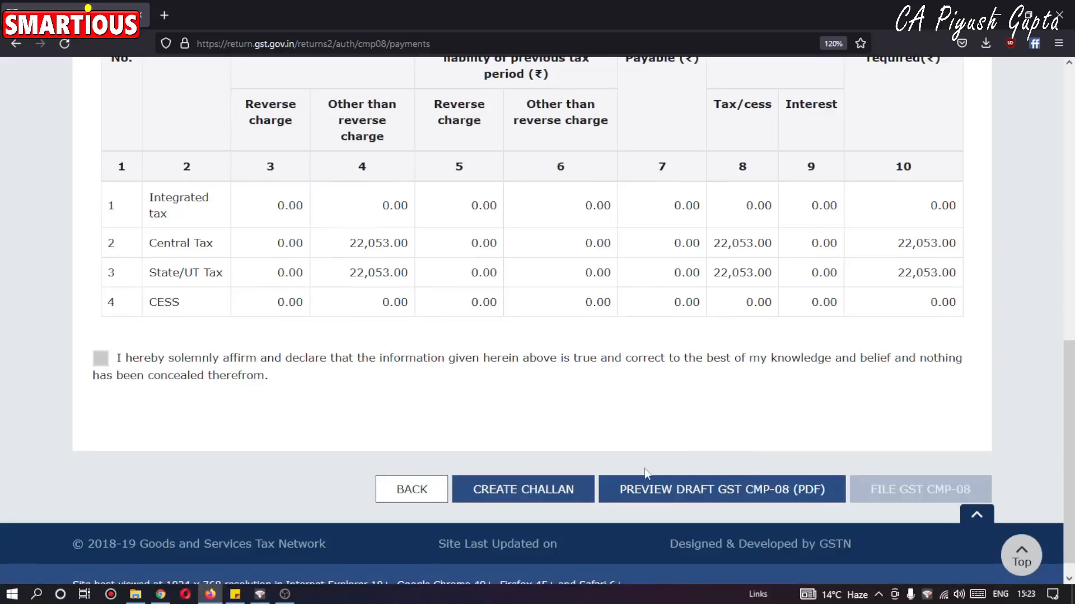
click(540, 491)
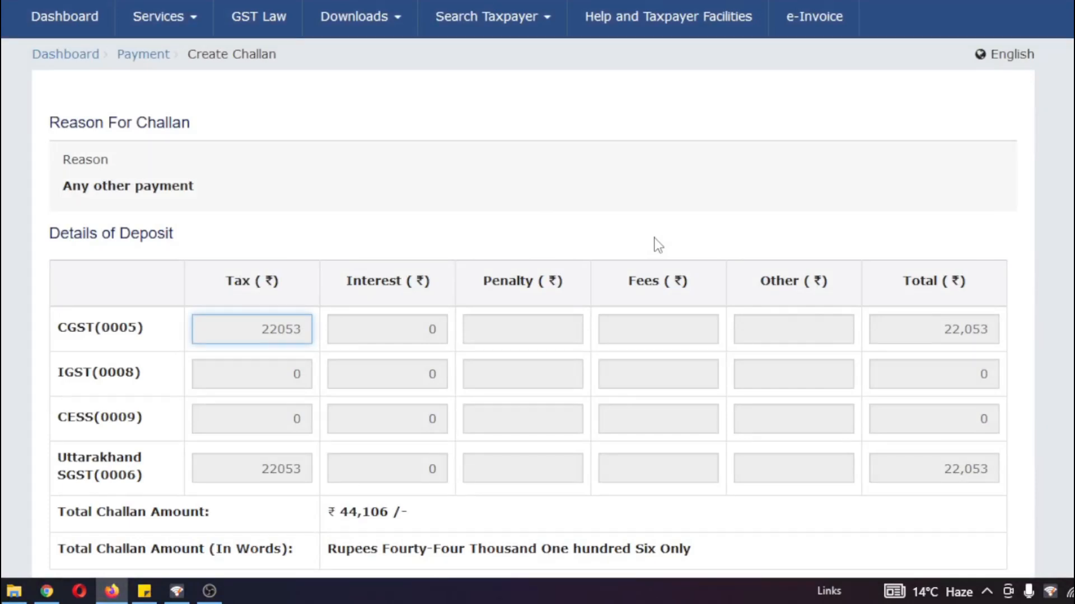
scroll(655, 245, down, 2)
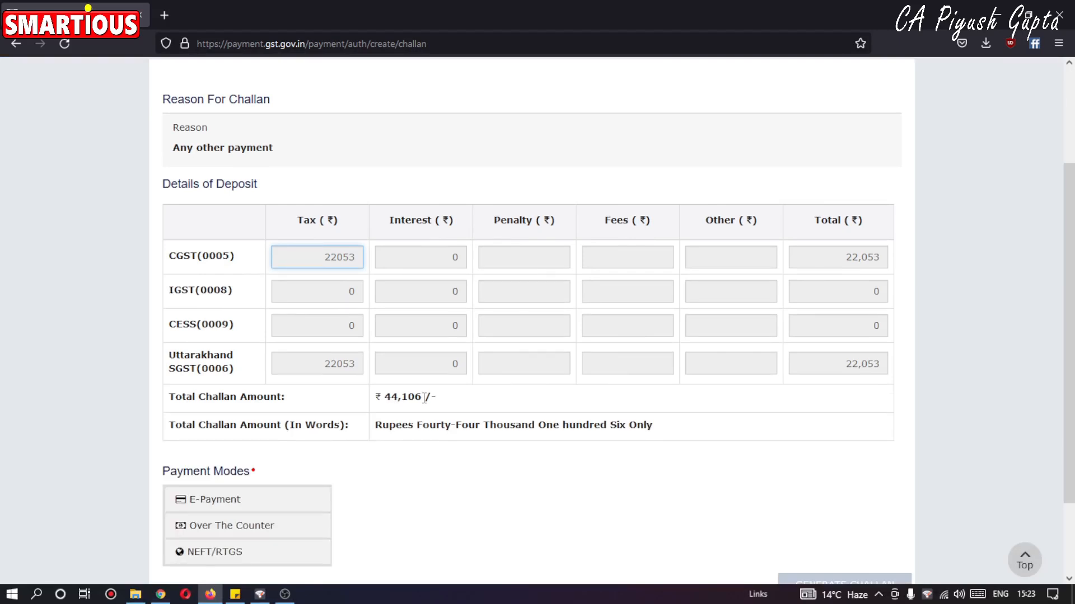
scroll(414, 400, down, 1)
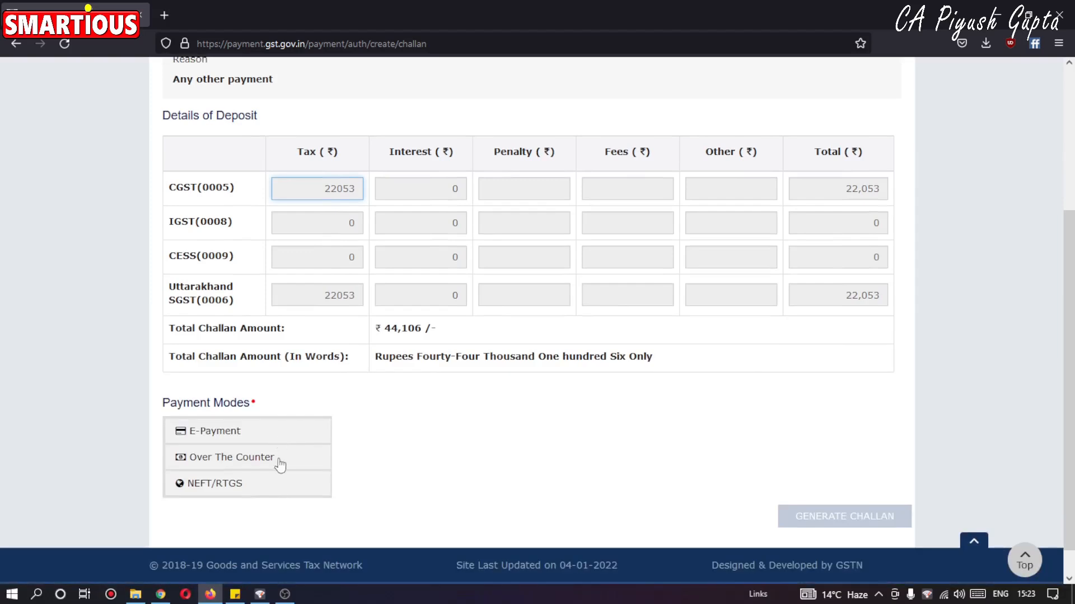
Try the E-Payment, Over The Counter and NEFT/RTGS payment modes, opening the remitting bank list for NEFT/RTGS.
click(271, 442)
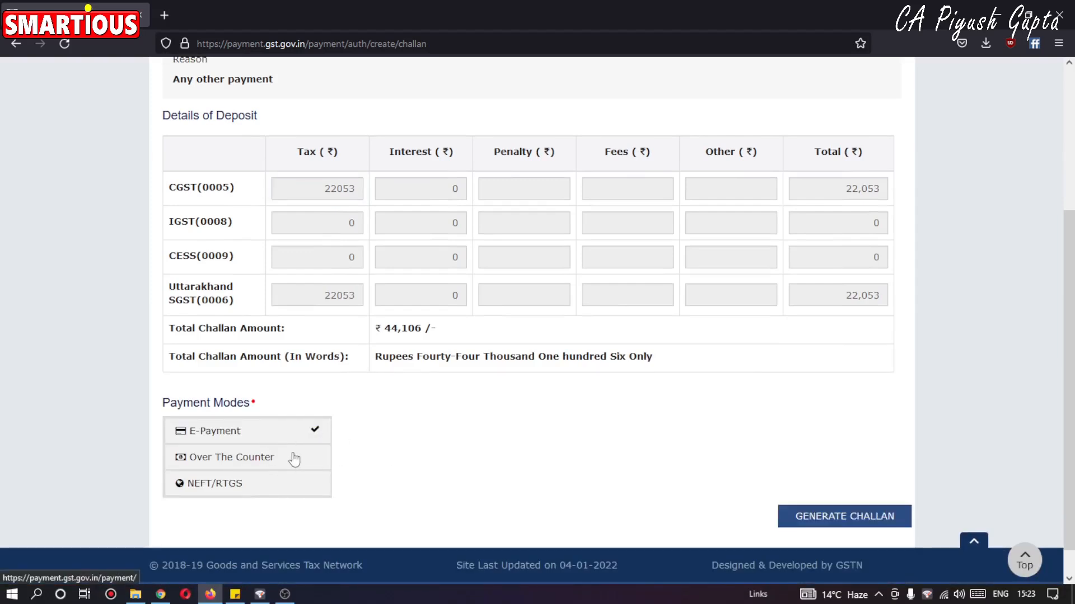
click(291, 456)
scroll(377, 461, down, 1)
scroll(377, 462, down, 1)
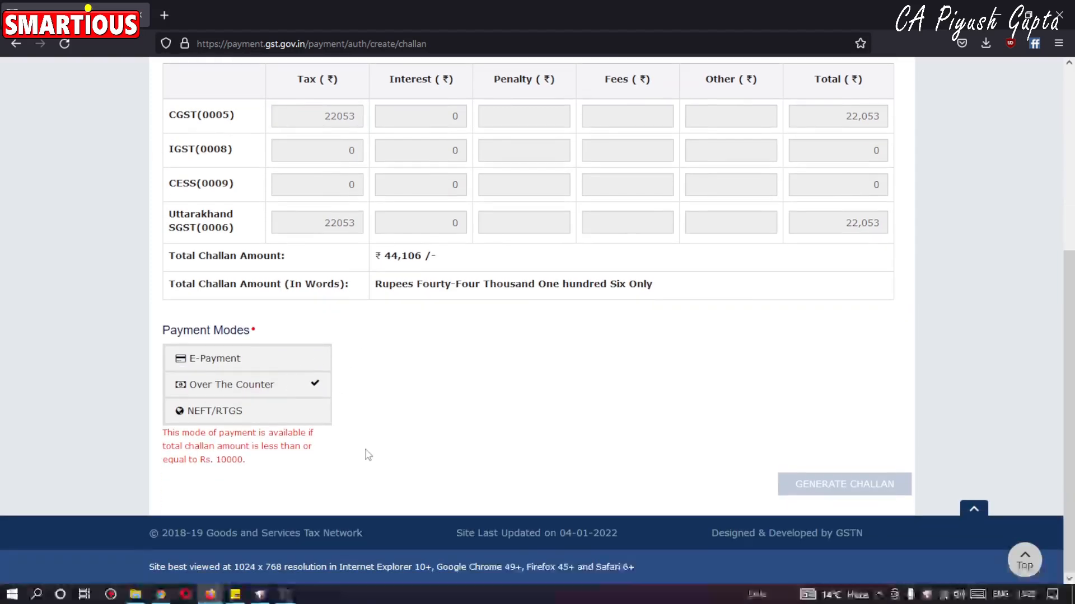
click(288, 421)
click(419, 416)
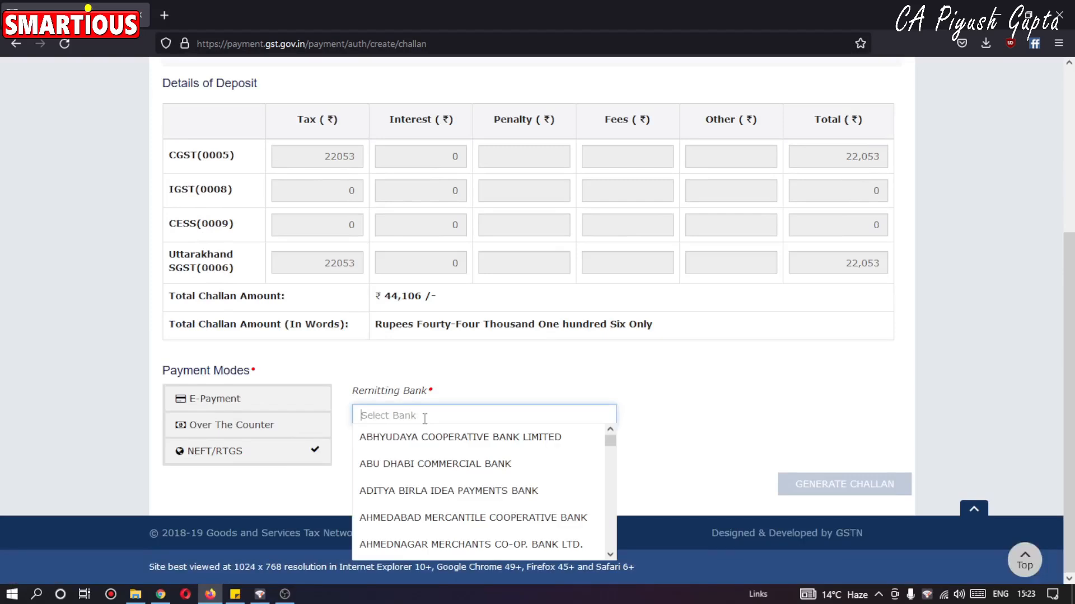
click(528, 394)
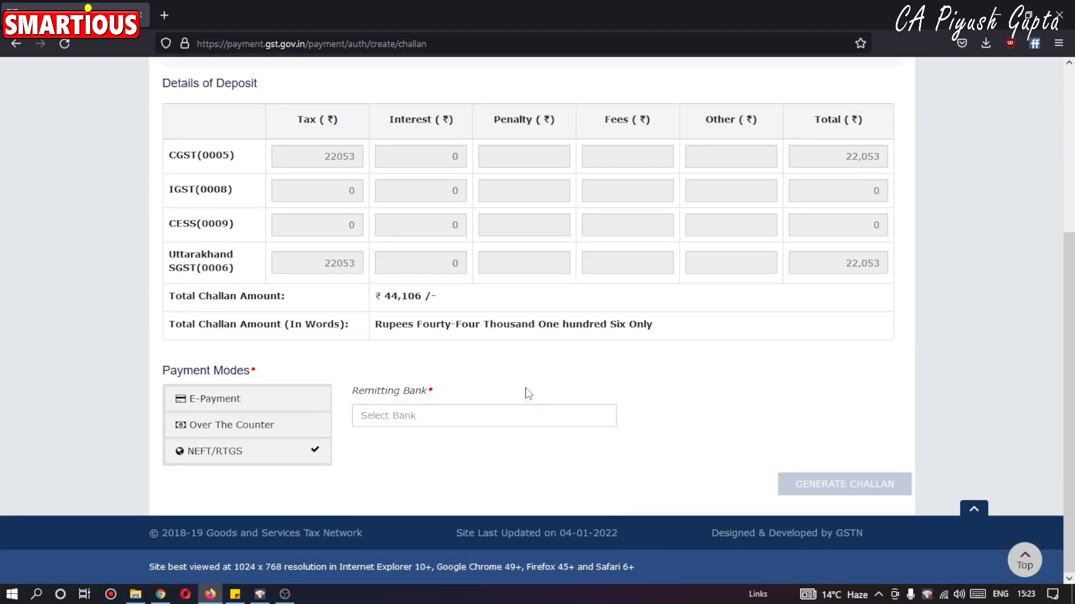
Choose E-Payment as the payment mode and generate the challan.
click(272, 399)
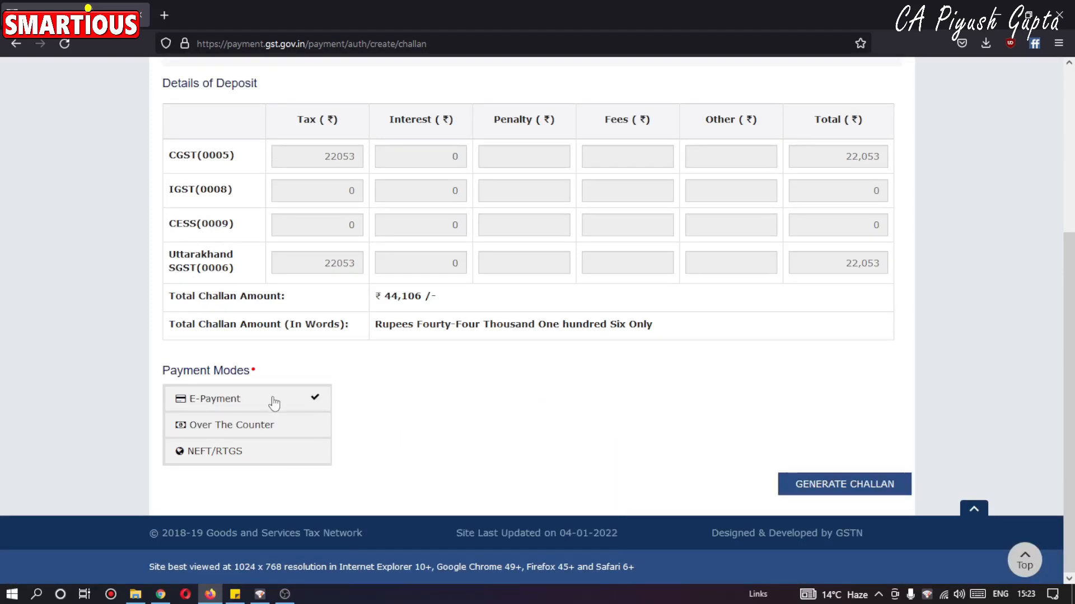
click(860, 493)
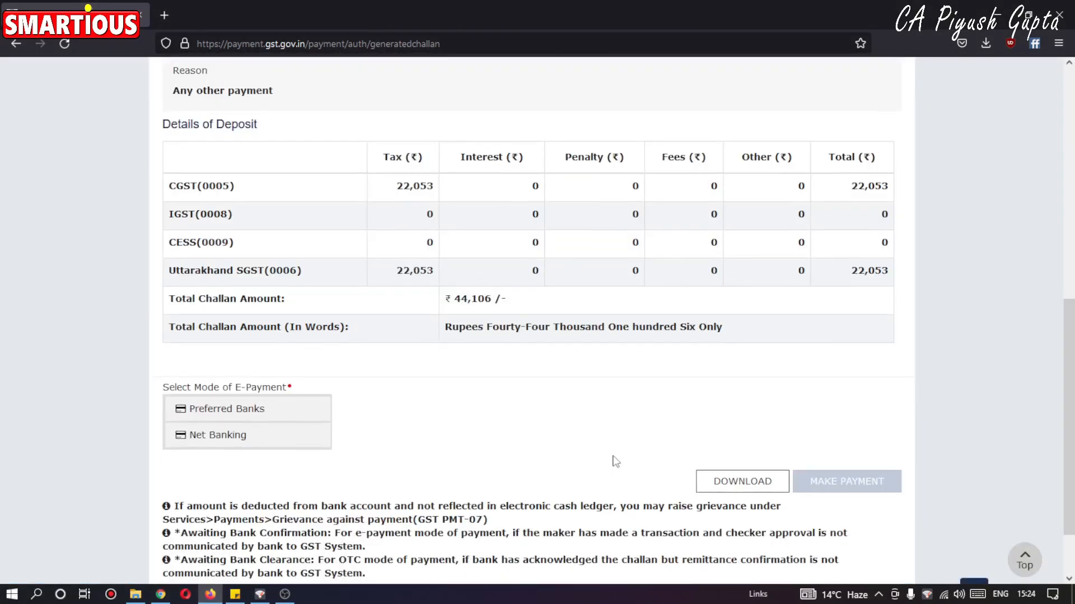
Pay the challan by Net Banking through Indian Overseas Bank, accepting the terms and conditions and continuing to the bank's site.
click(233, 439)
scroll(412, 439, down, 3)
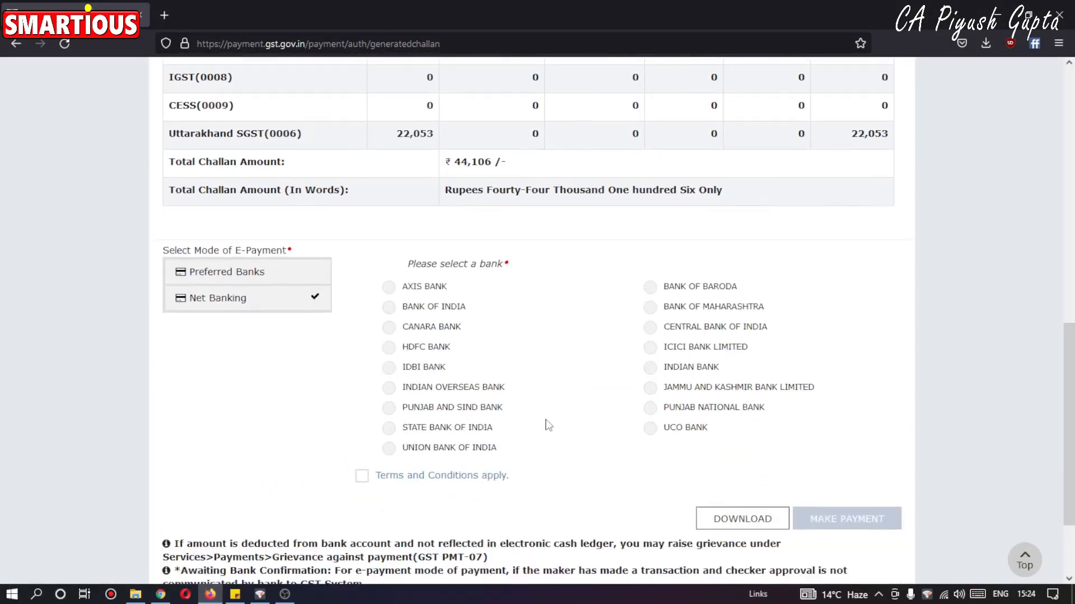
click(464, 389)
click(362, 476)
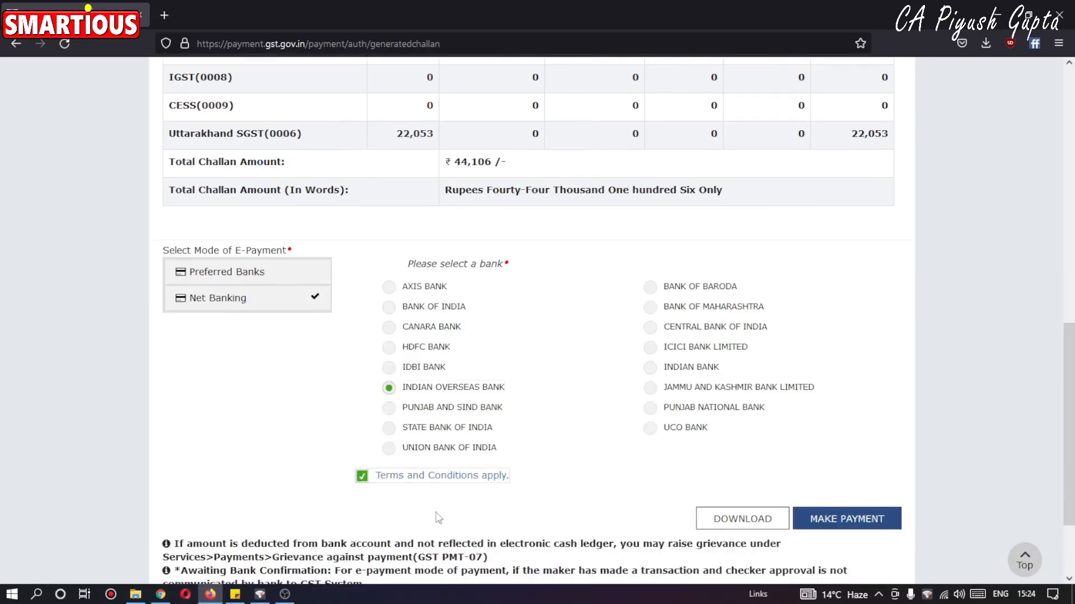
click(837, 526)
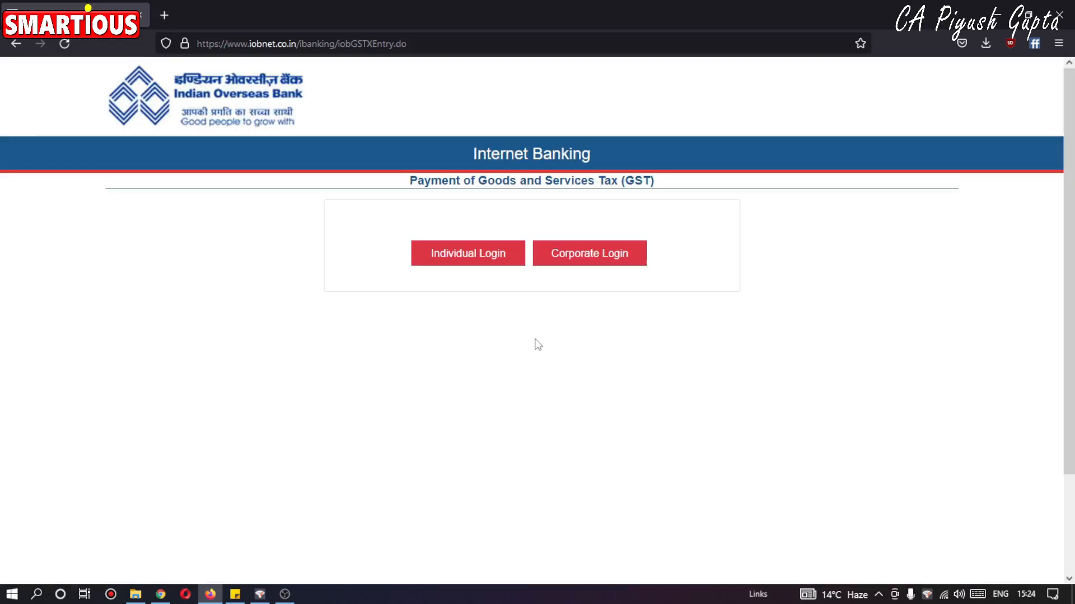
Use the individual login for the bank's GST payment and open the completed payment's receipt in a new tab.
click(456, 260)
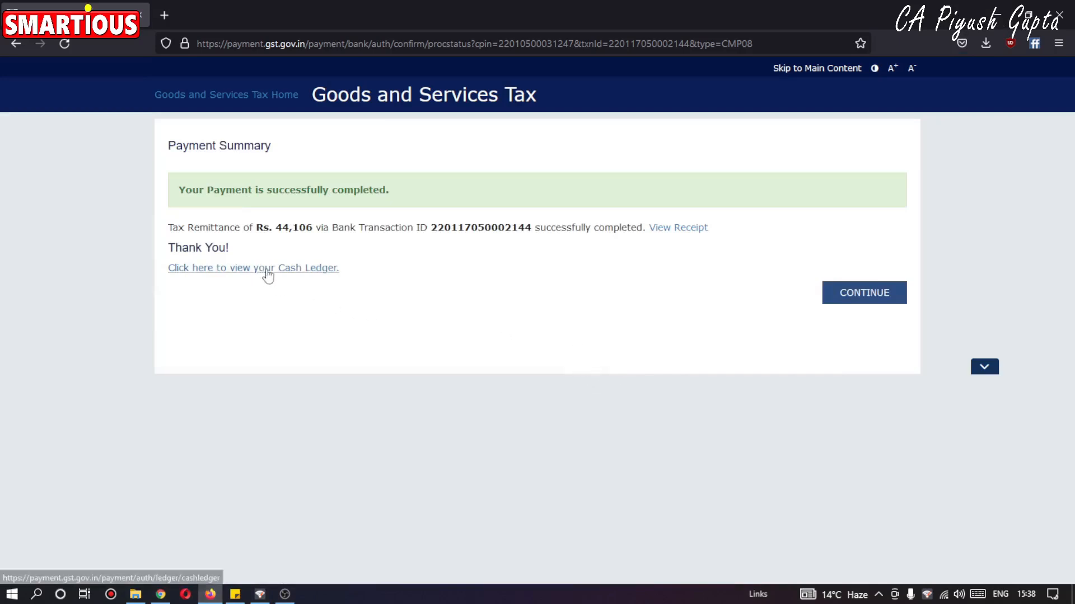
right_click(666, 232)
click(690, 241)
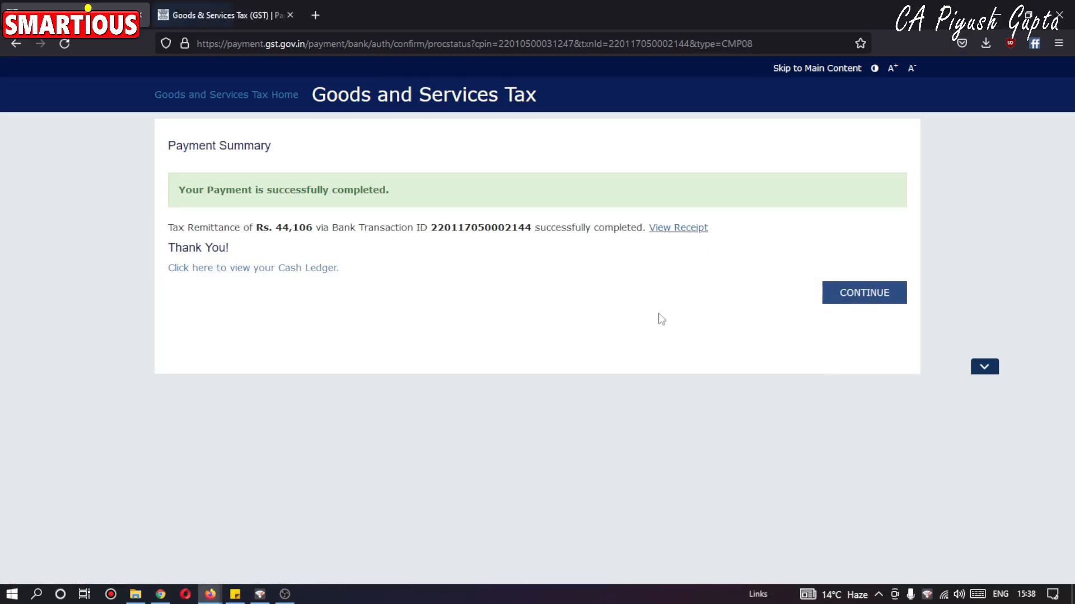
Continue from the payment summary to the CMP-08 Payment of Tax page and review the cash payment table.
click(865, 294)
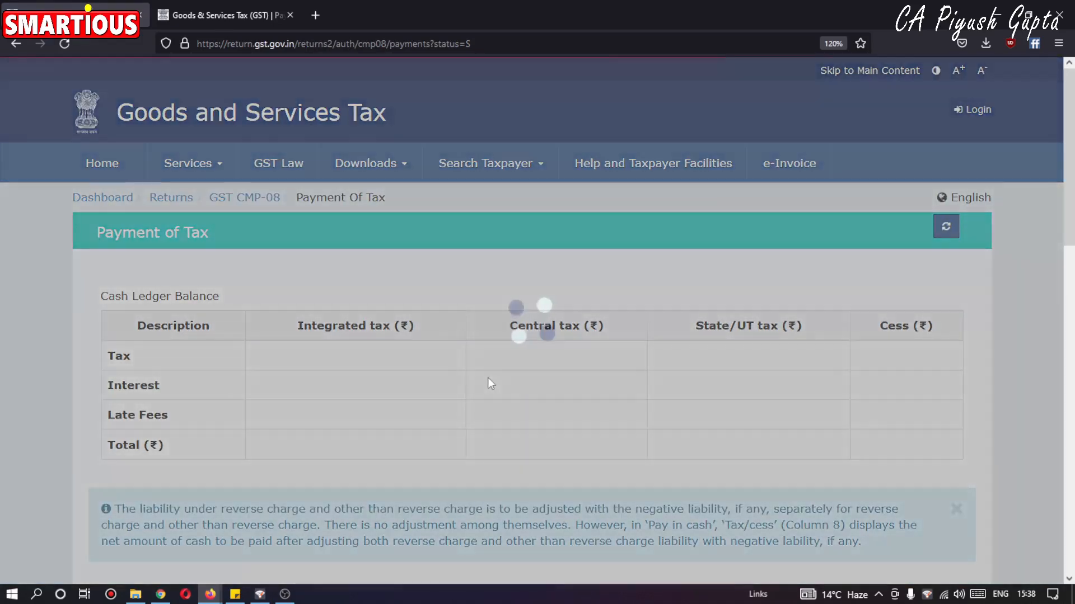
scroll(432, 361, down, 8)
scroll(499, 364, down, 3)
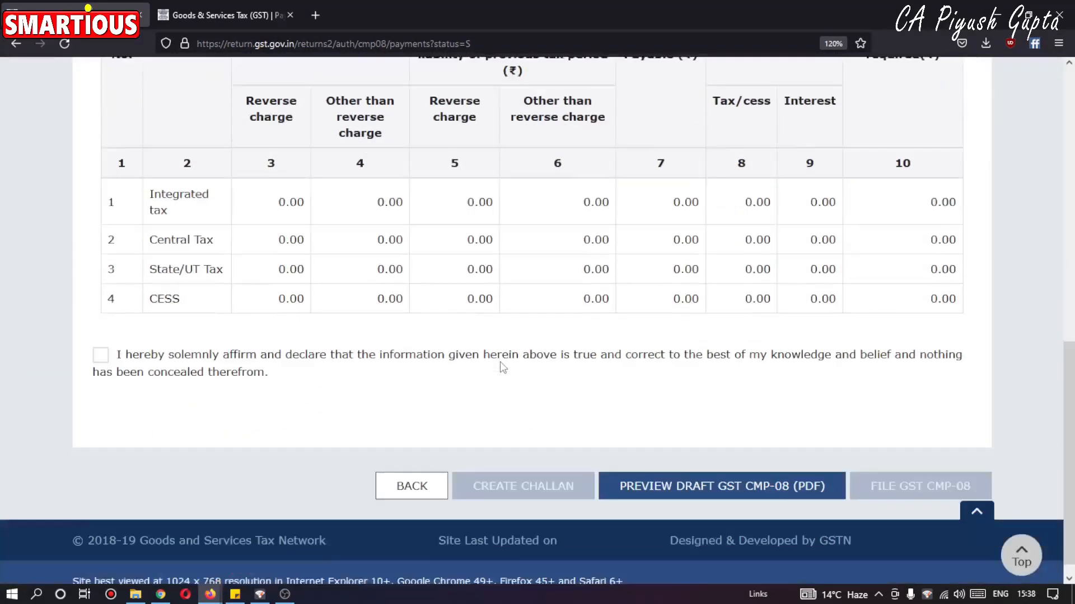
scroll(508, 372, up, 2)
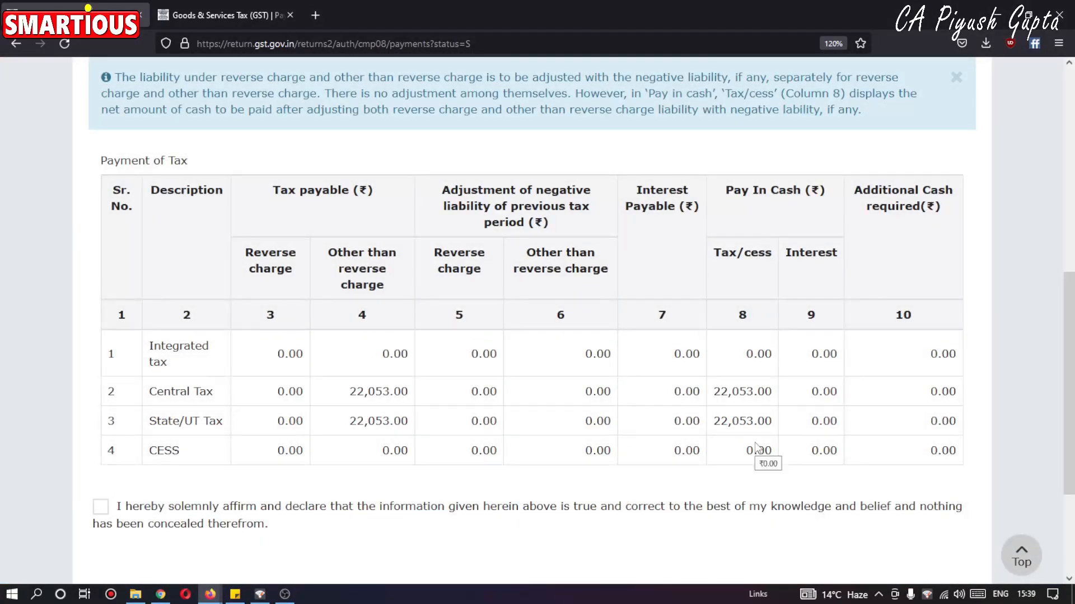
File GST CMP-08 with the declaration affirmed and the authorised signatory selected, and proceed to the signing page.
scroll(759, 448, down, 3)
click(112, 341)
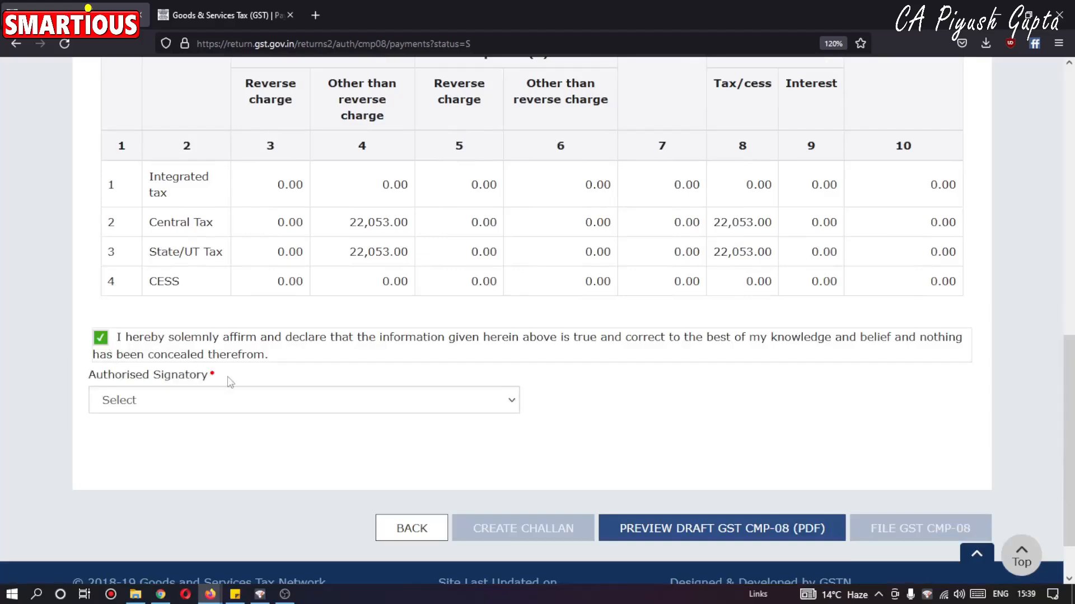
click(288, 407)
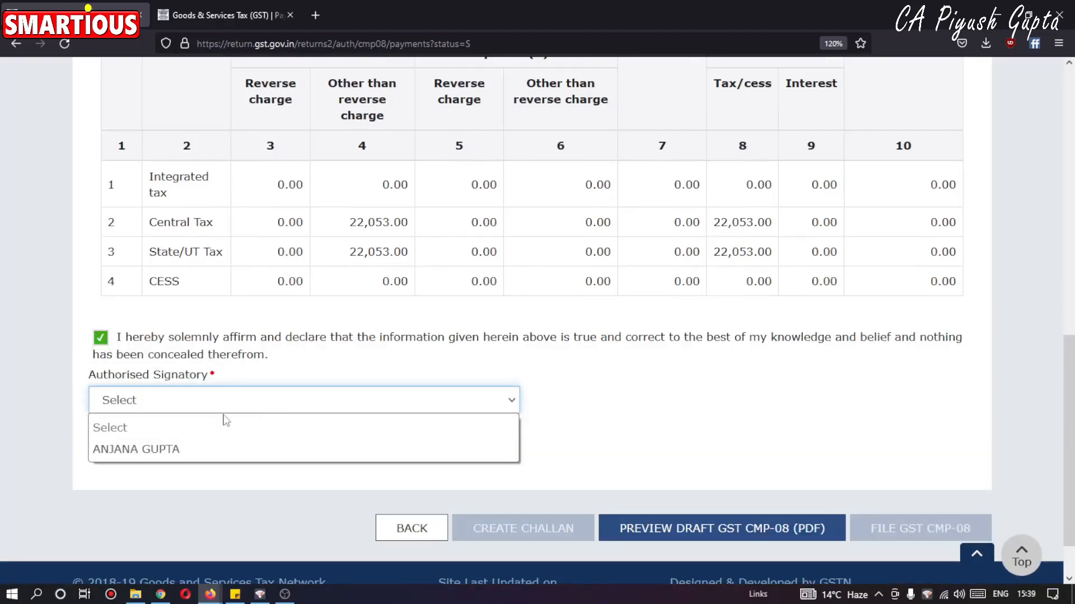
click(193, 451)
click(916, 533)
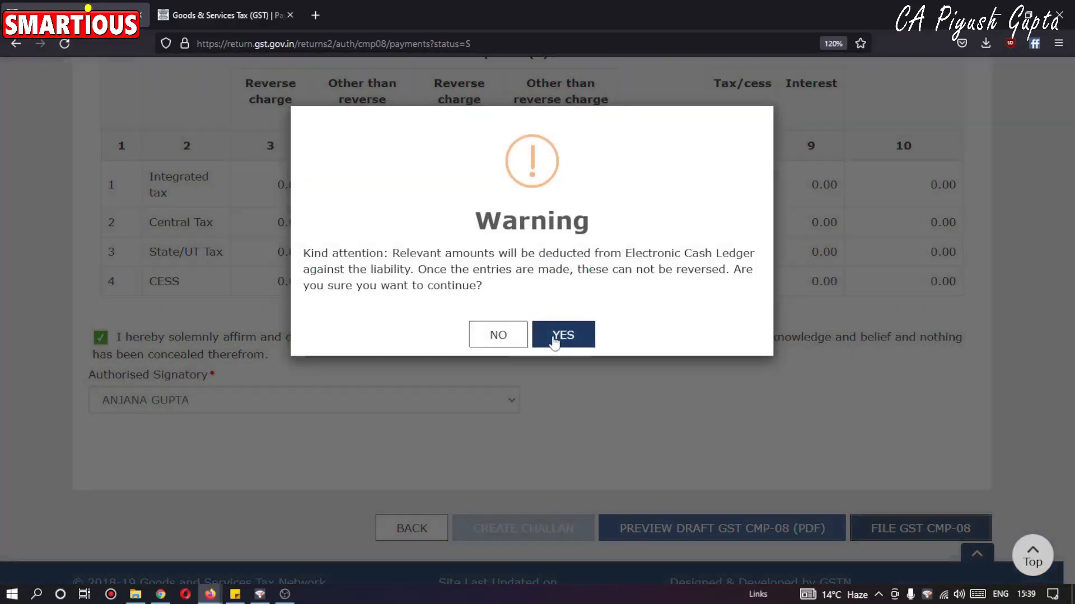
click(559, 337)
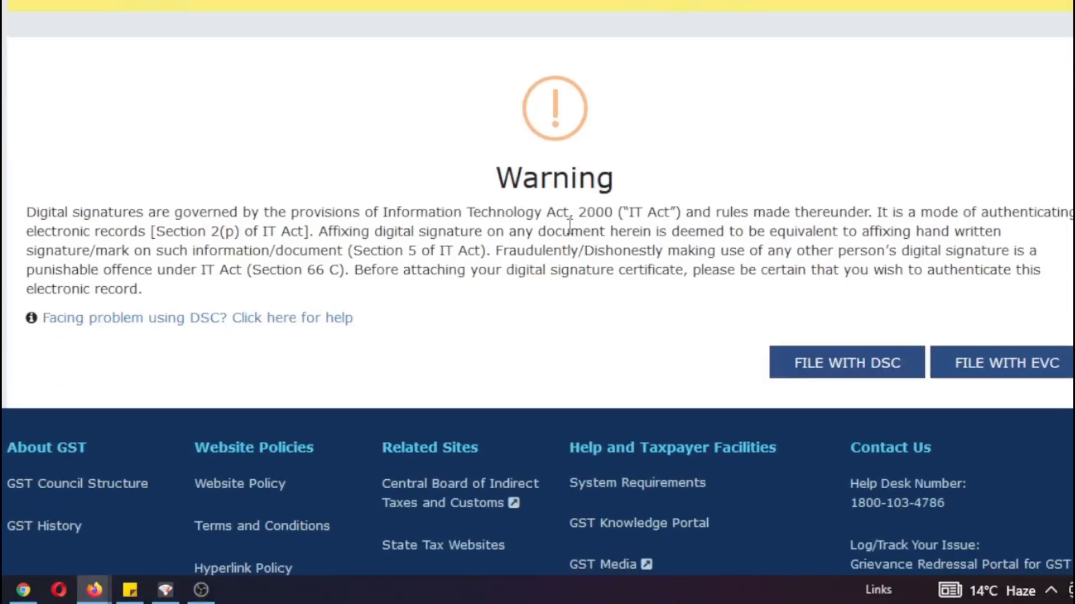
File the statement with EVC, entering the one-time password and verifying it.
click(996, 365)
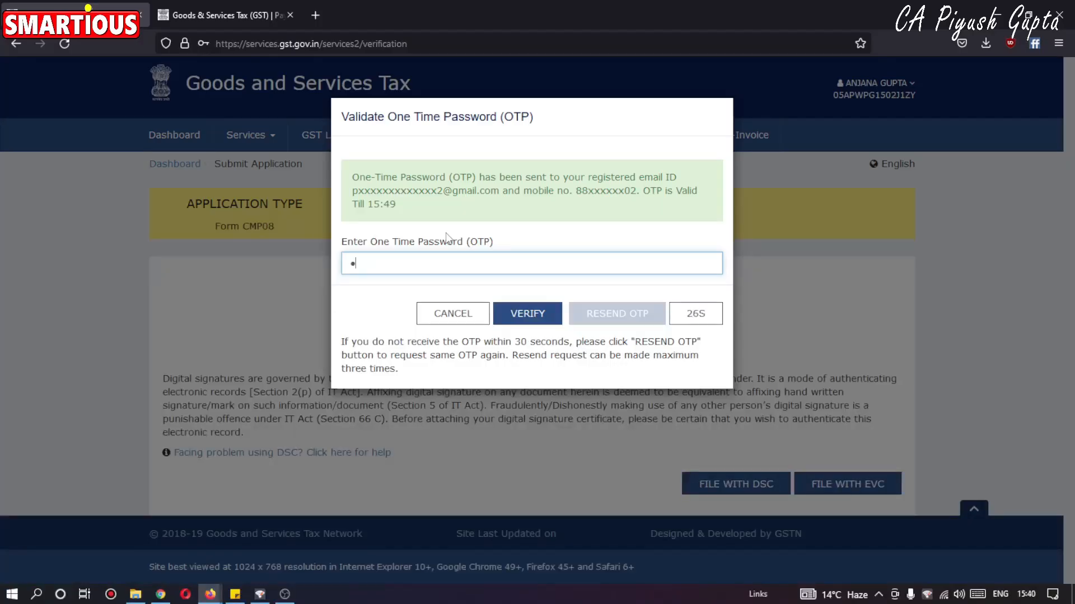
text(11111)
click(538, 317)
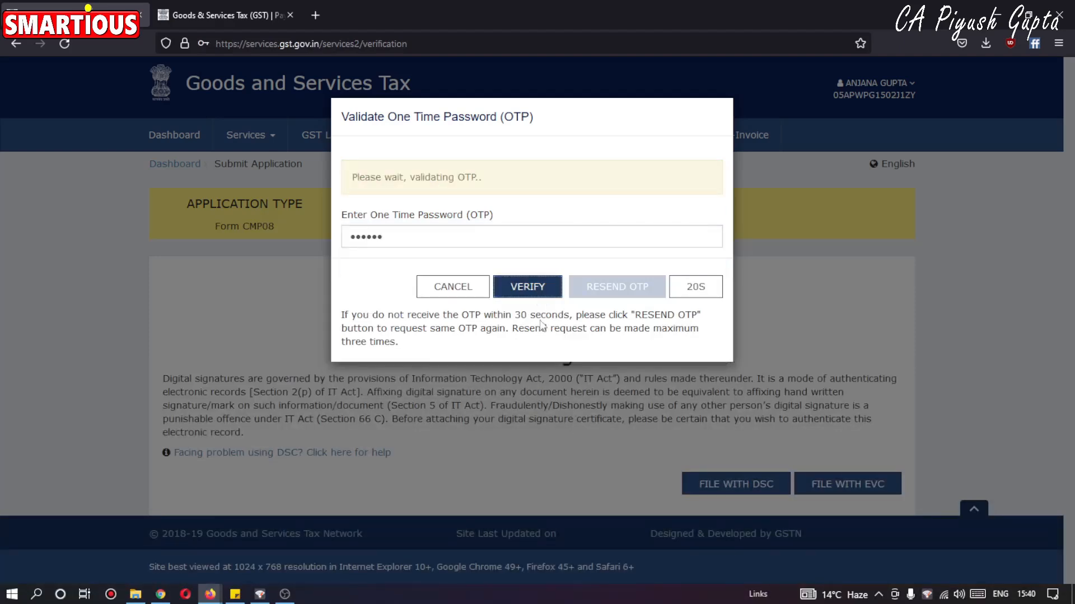